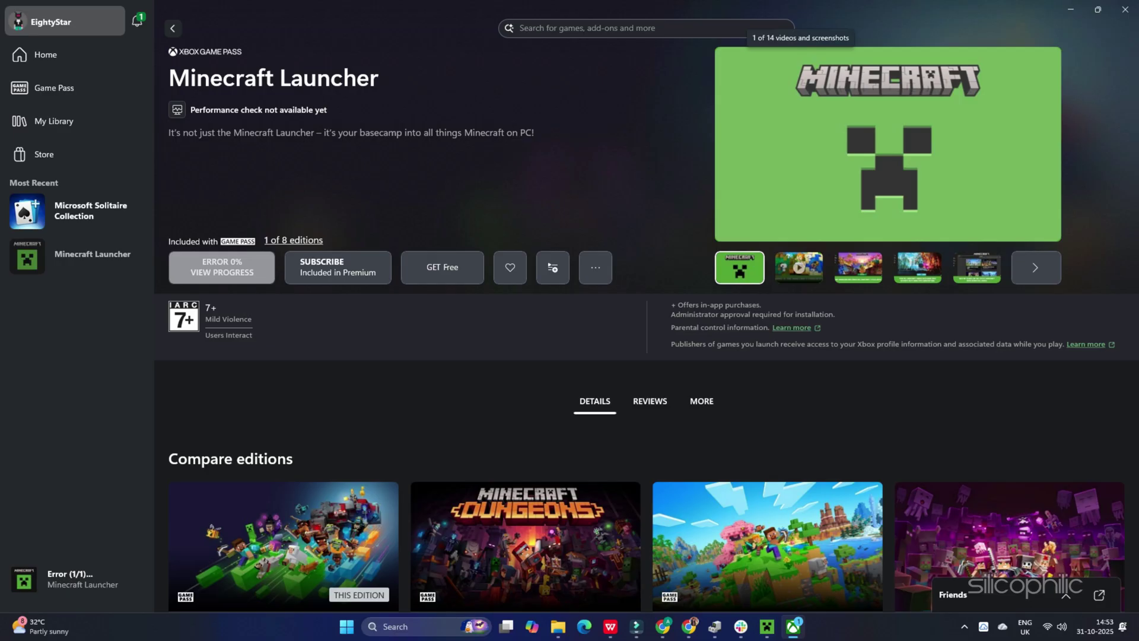
# Open the EightyStar account options in the Xbox app's Minecraft Launcher page.
pyautogui.click(65, 22)
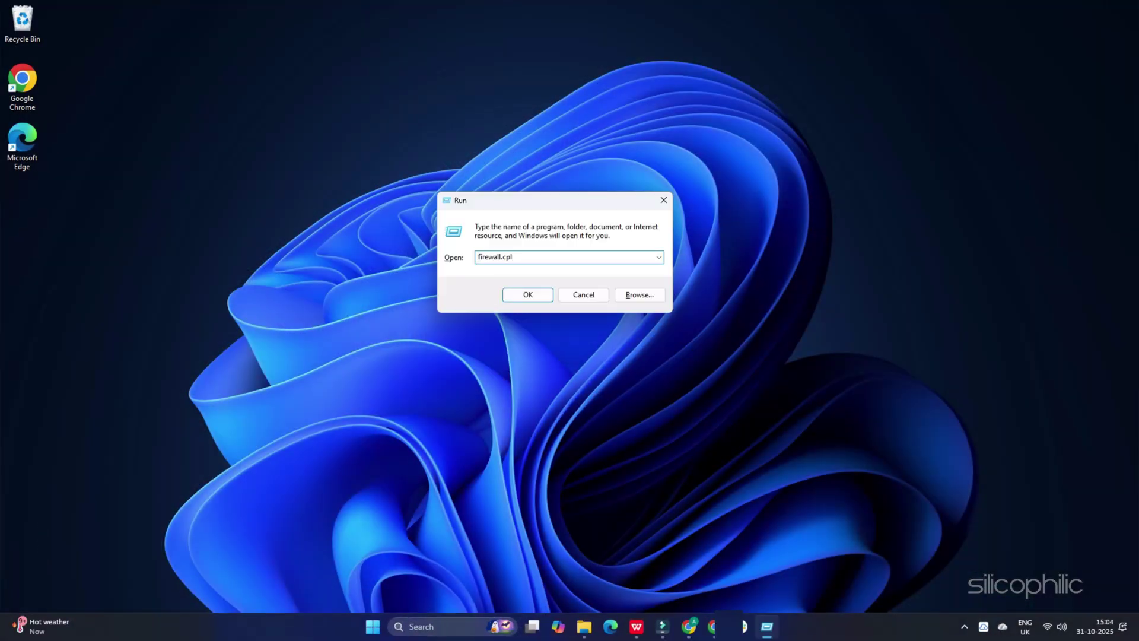
# Run firewall.cpl and go to 'Turn Windows Defender Firewall on or off'.
pyautogui.press('Return')
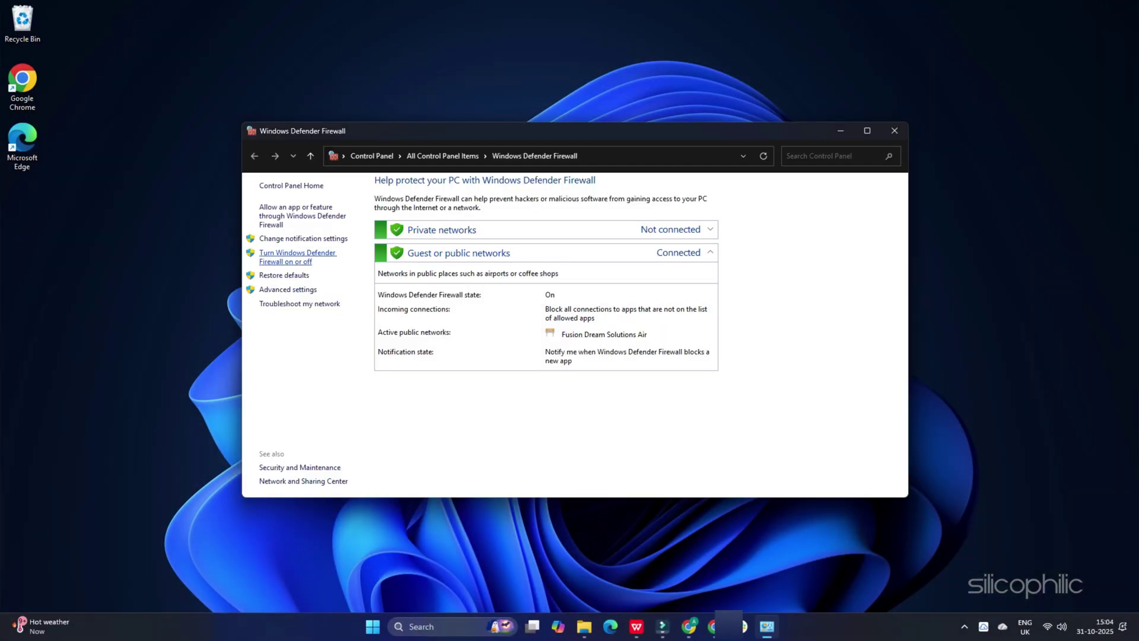
pyautogui.click(298, 253)
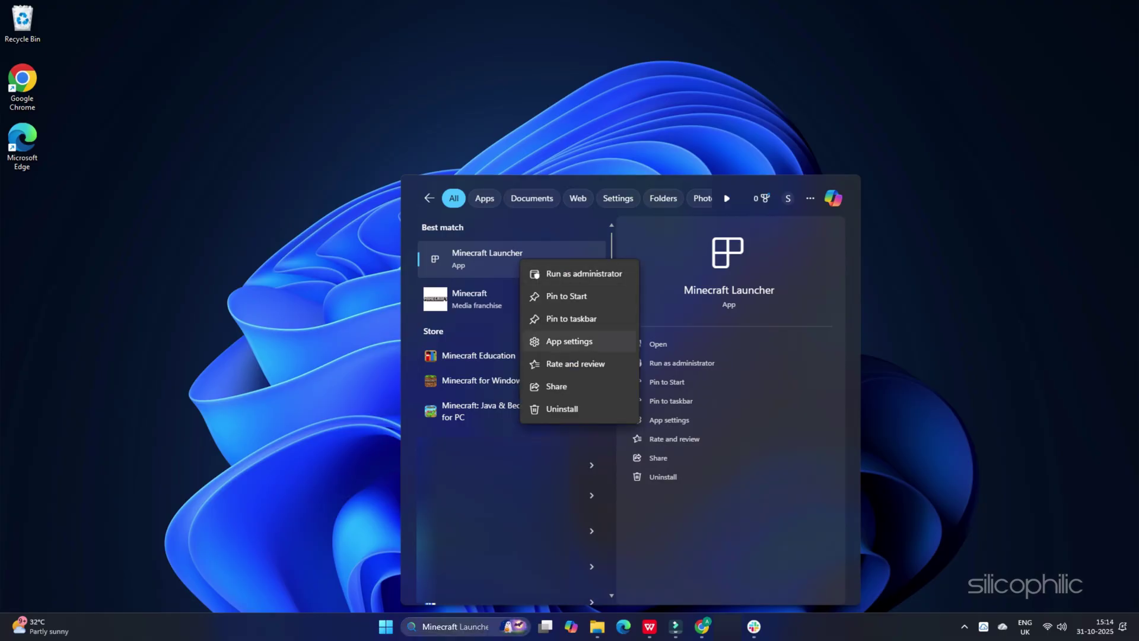
# Choose App settings for the Minecraft Launcher search result.
pyautogui.click(570, 340)
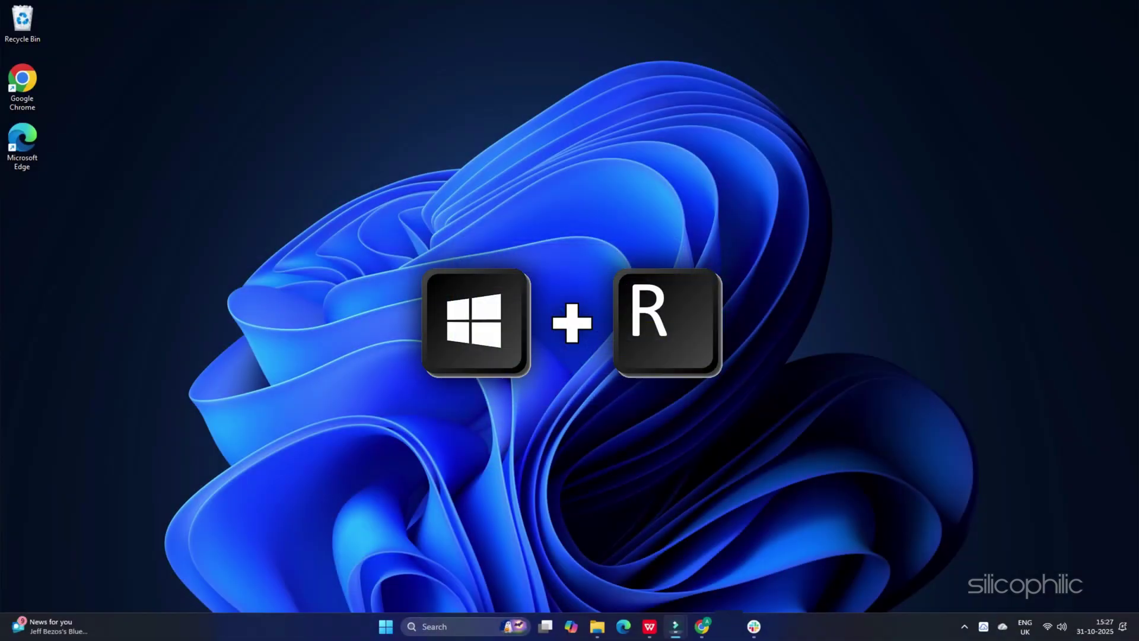
# Open %localappdata%\Microsoft from the Run box and show the TokenBroker folder's actions.
pyautogui.press('super+r')
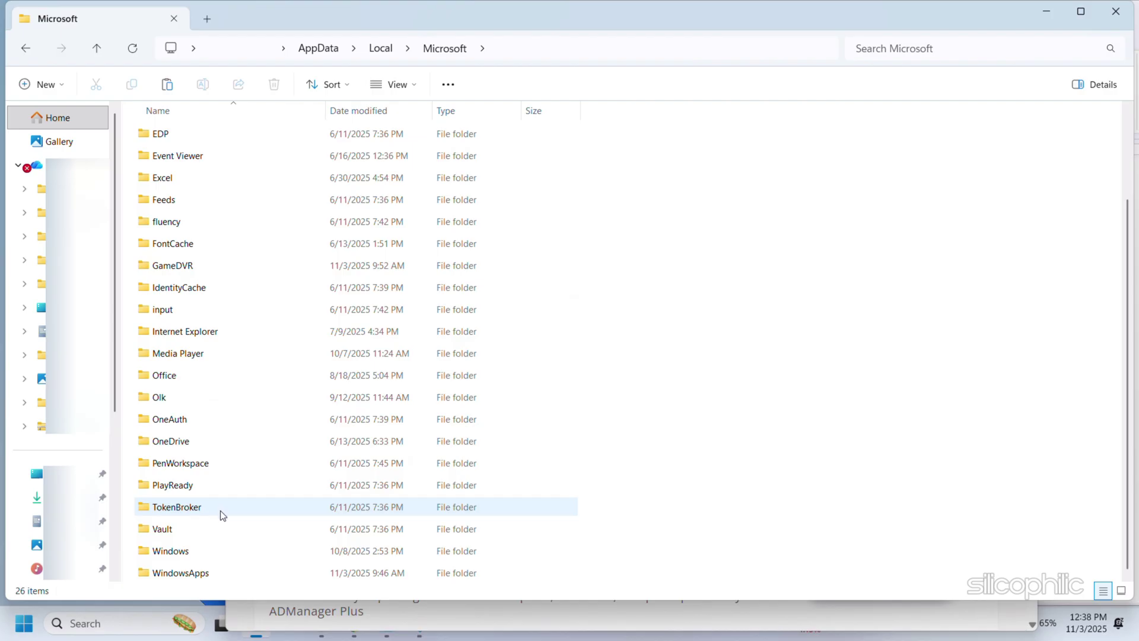
pyautogui.rightClick(219, 509)
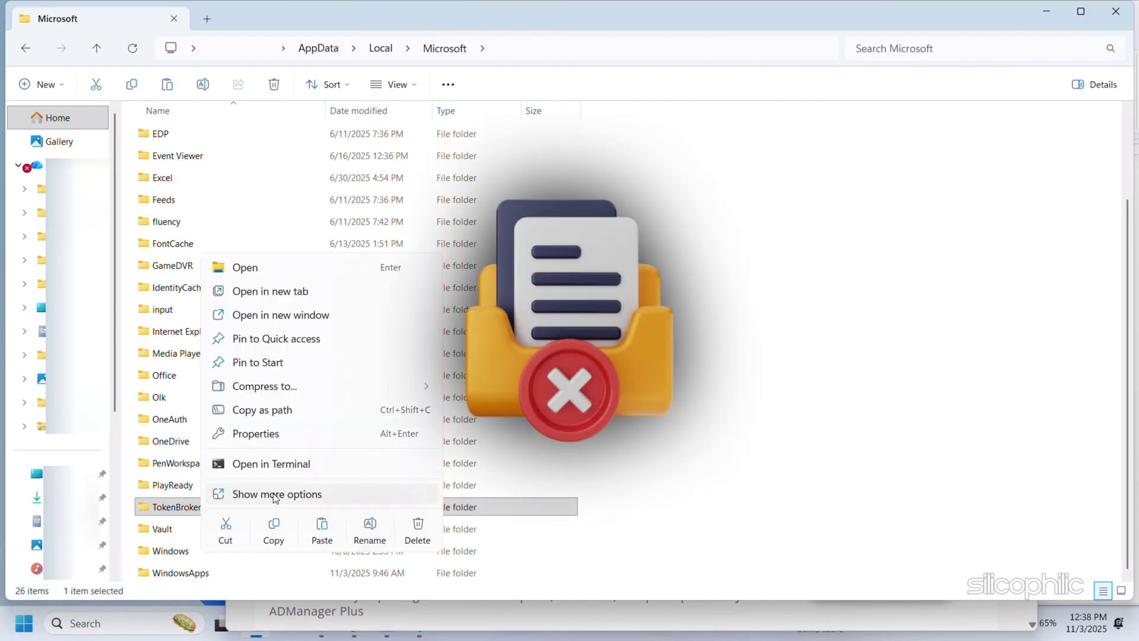